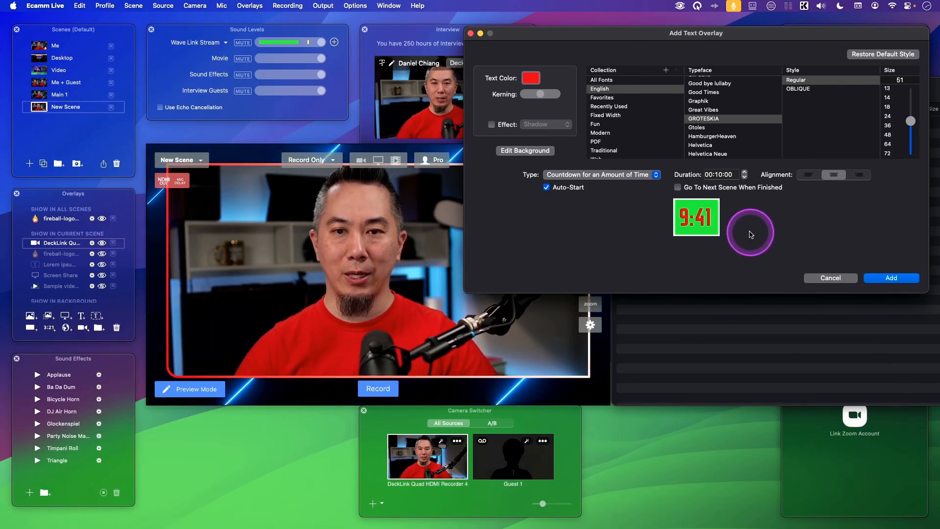
Set the countdown overlay's text color to white
{"action": "left_click", "coordinate": [531, 78]}
{"action": "left_click_drag", "start_coordinate": [123, 157], "coordinate": [140, 160]}
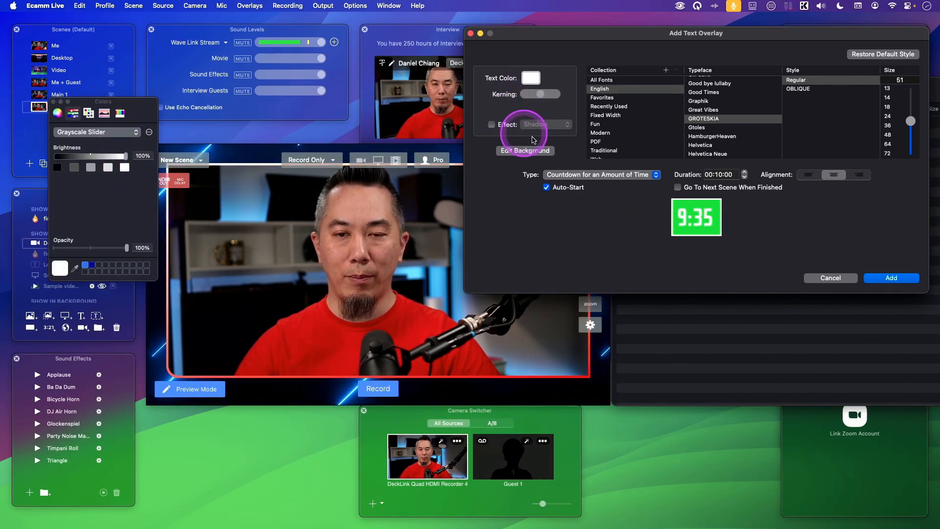
Change the overlay's background color to black
{"action": "left_click", "coordinate": [526, 149]}
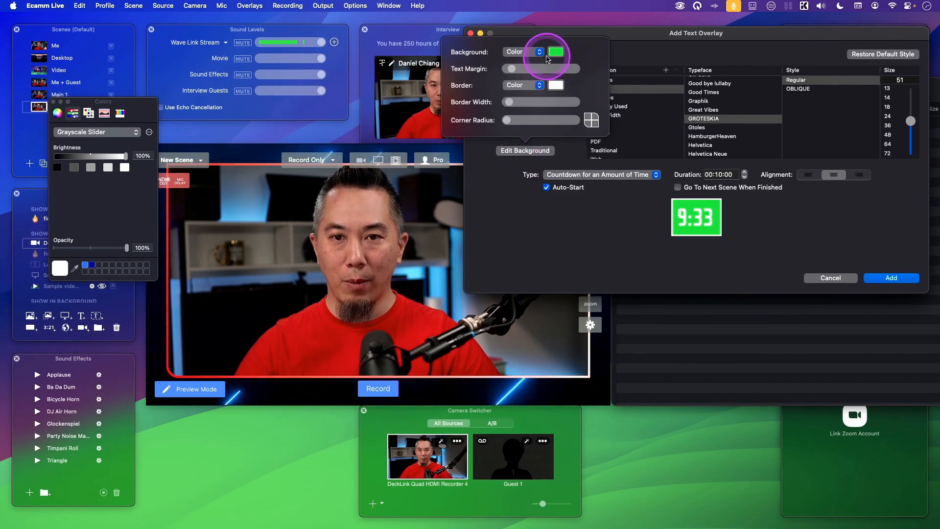
{"action": "left_click", "coordinate": [556, 53]}
{"action": "left_click_drag", "start_coordinate": [126, 177], "coordinate": [51, 179]}
{"action": "left_click", "coordinate": [581, 248]}
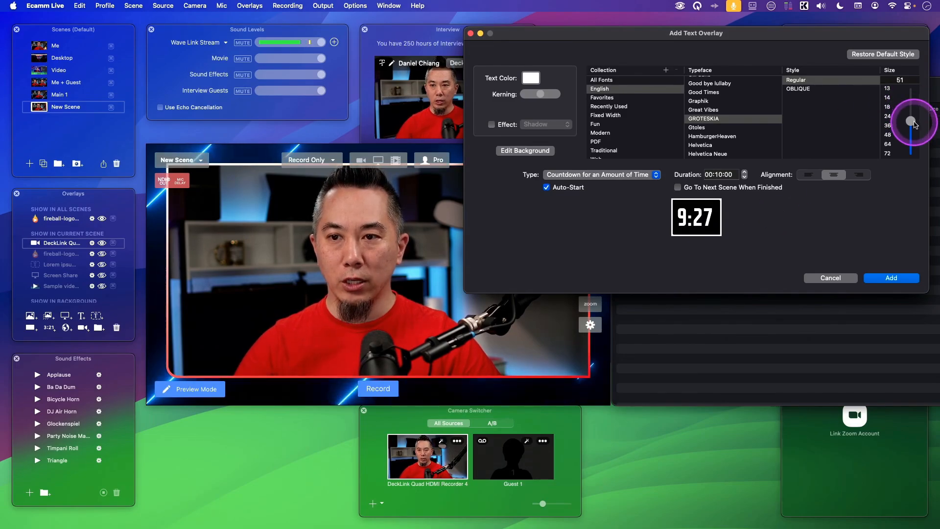
Increase the text size to 63 and switch the typeface to Good Times
{"action": "mouse_move", "coordinate": [911, 121]}
{"action": "left_mouse_down"}
{"action": "mouse_move", "coordinate": [907, 130]}
{"action": "mouse_move", "coordinate": [910, 114]}
{"action": "left_mouse_up"}
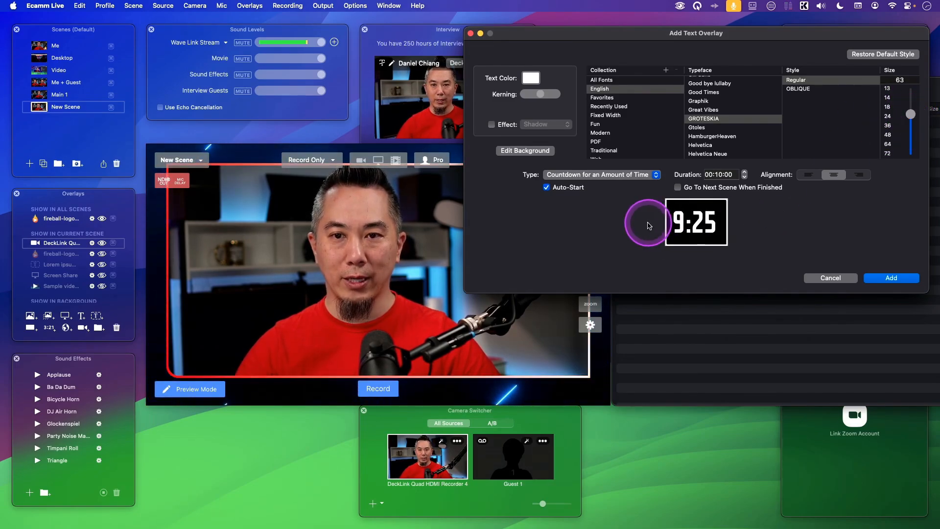
{"action": "left_click", "coordinate": [715, 100]}
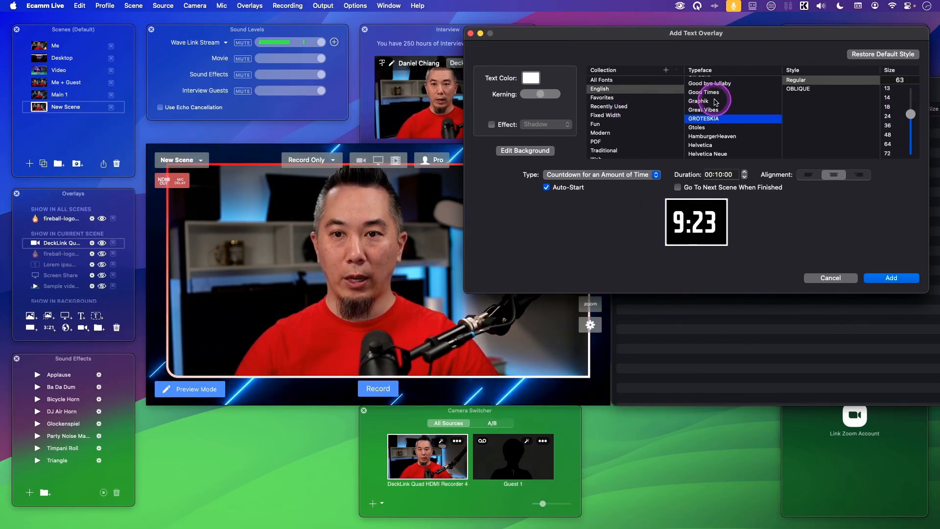
{"action": "left_click", "coordinate": [722, 93]}
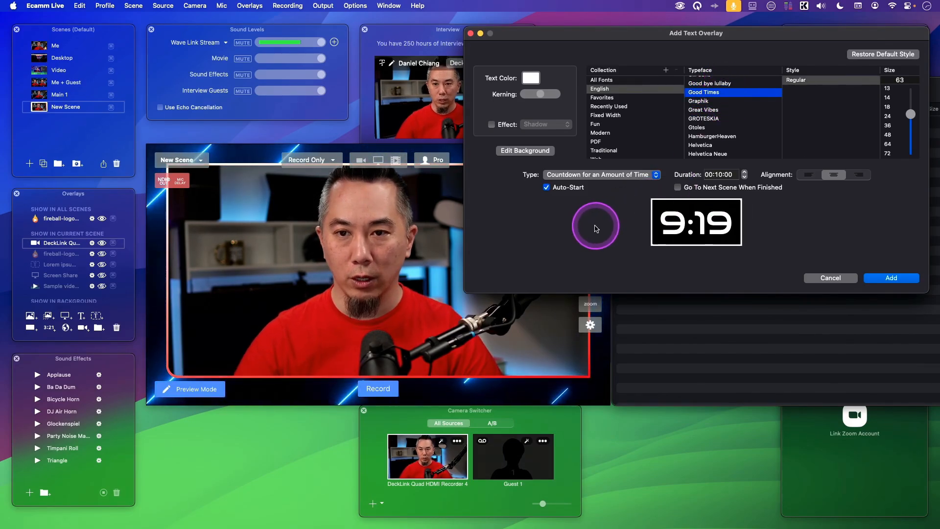
Set the countdown duration to 01:00:00
{"action": "left_click", "coordinate": [619, 176]}
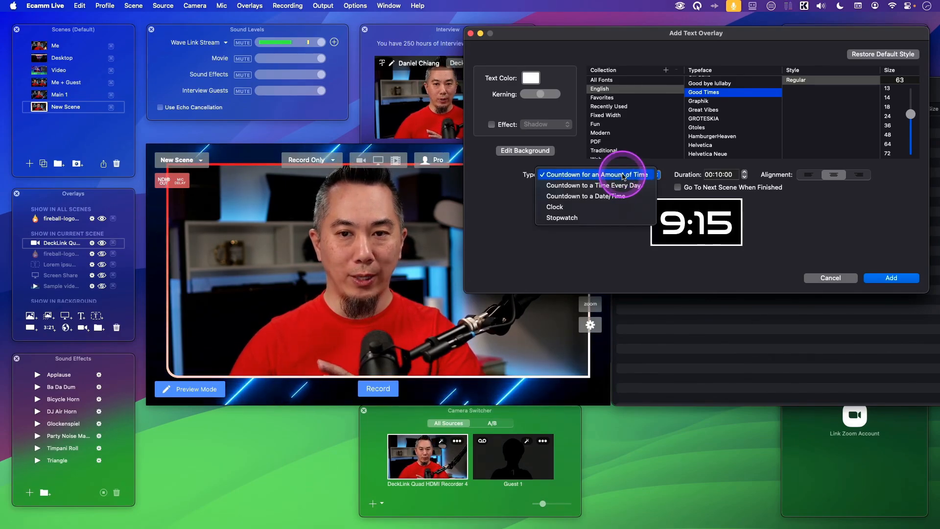
{"action": "left_click", "coordinate": [571, 175]}
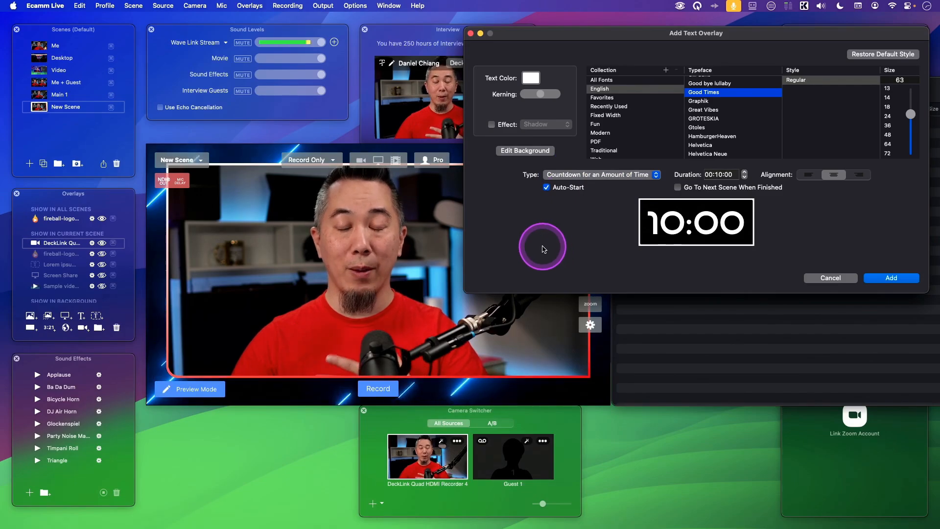
{"action": "left_click", "coordinate": [718, 175]}
{"action": "left_click", "coordinate": [727, 176]}
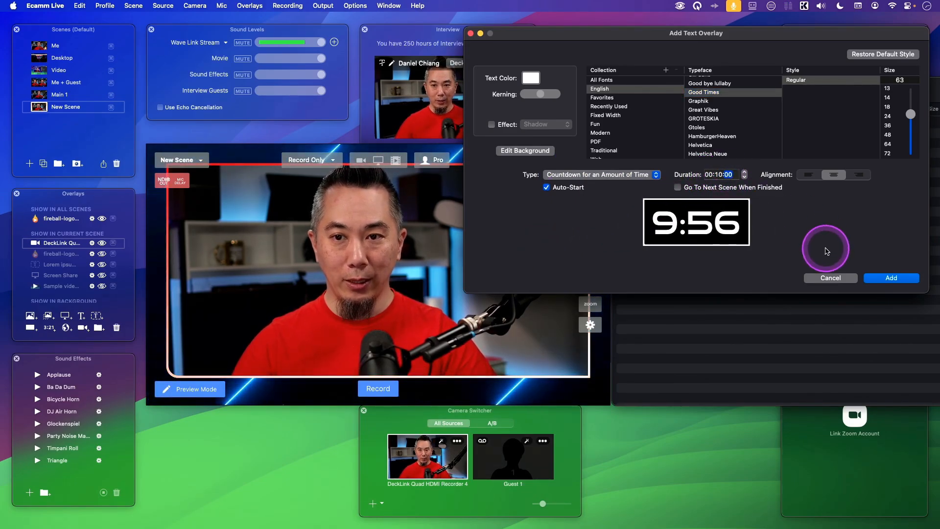
{"action": "left_click", "coordinate": [713, 178]}
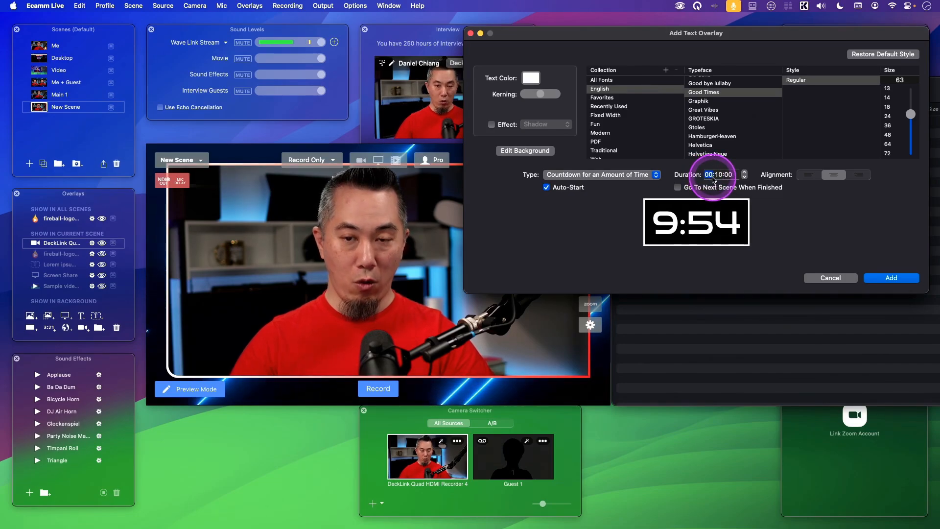
{"action": "type", "text": "01:00"}
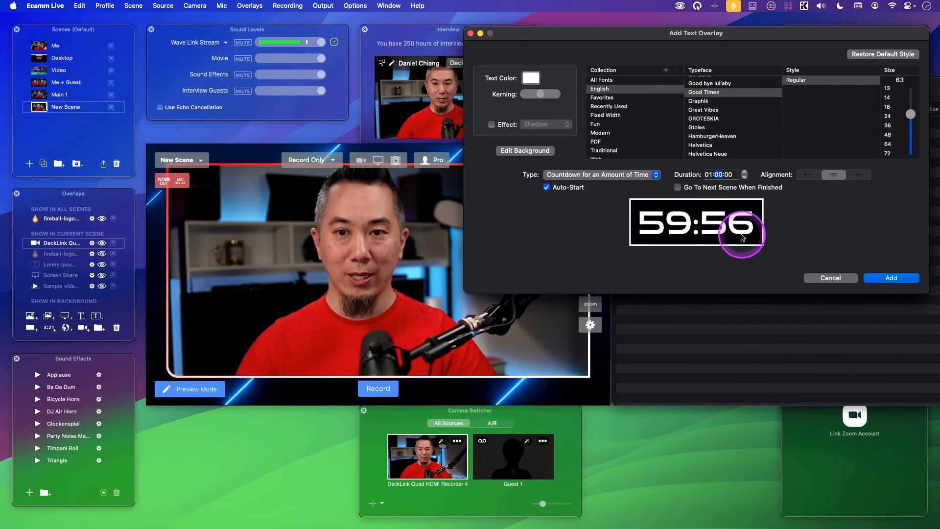
Set the duration to 00:10:00 and add the countdown overlay to the scene
{"action": "left_click", "coordinate": [709, 175]}
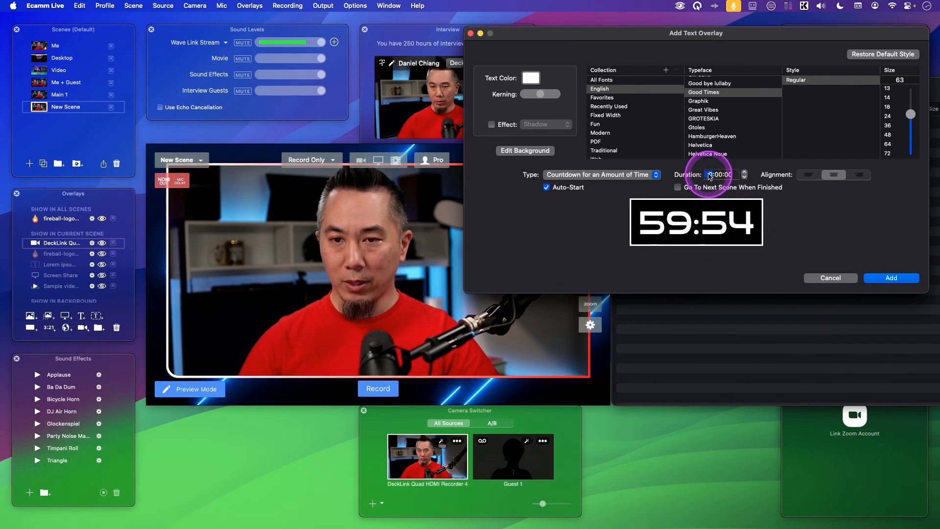
{"action": "type", "text": "0:"}
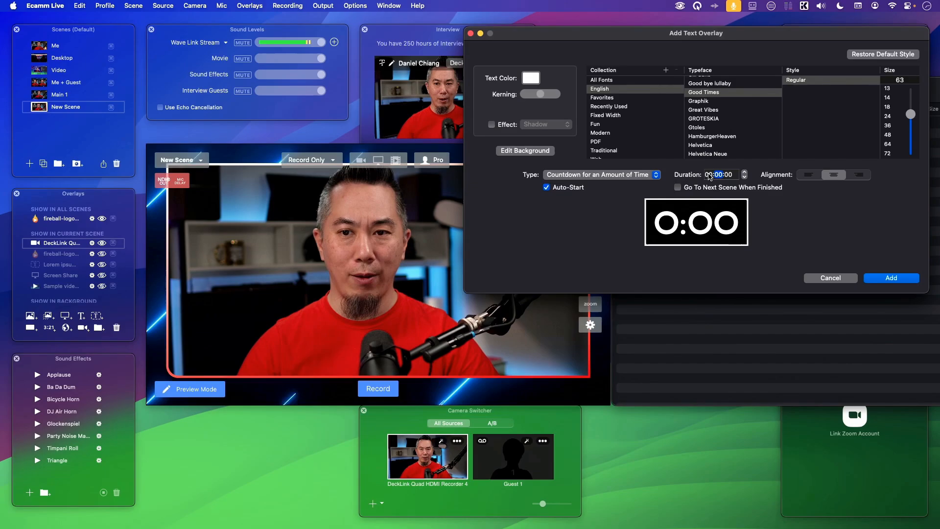
{"action": "type", "text": "10"}
{"action": "left_click", "coordinate": [707, 171]}
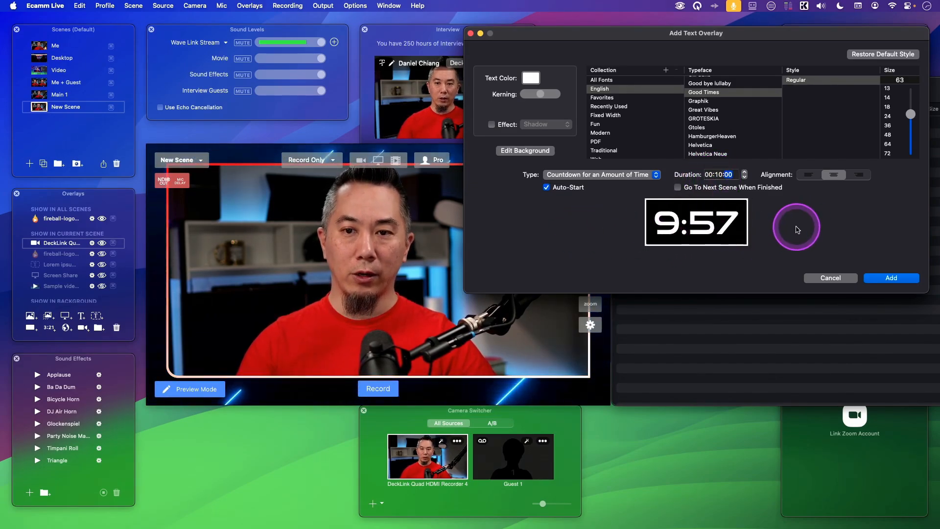
{"action": "left_click", "coordinate": [891, 277]}
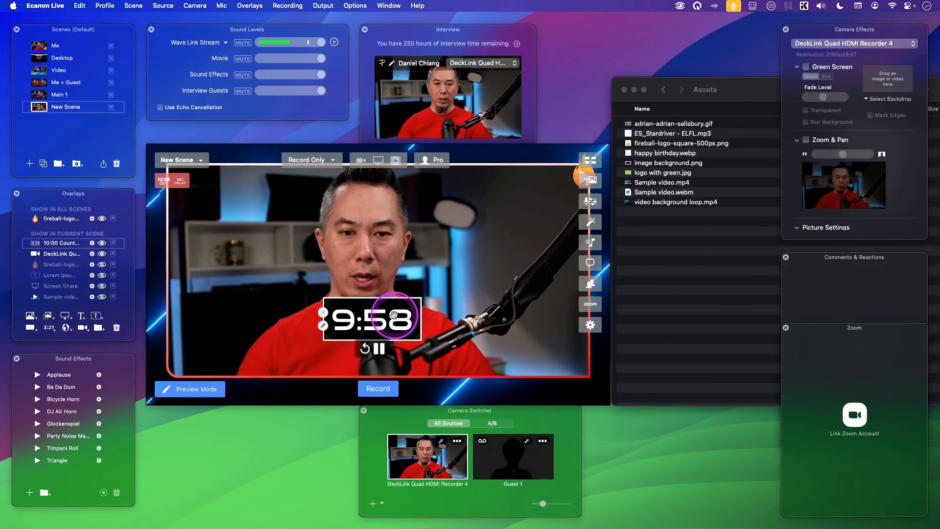
Move the countdown overlay to the lower right of the scene
{"action": "left_click_drag", "start_coordinate": [455, 322], "coordinate": [529, 342]}
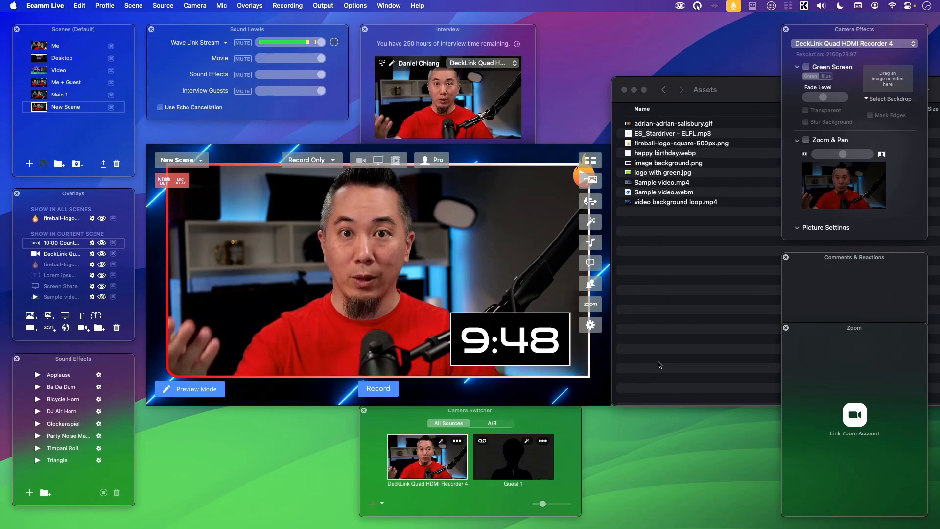
{"action": "left_click", "coordinate": [523, 334]}
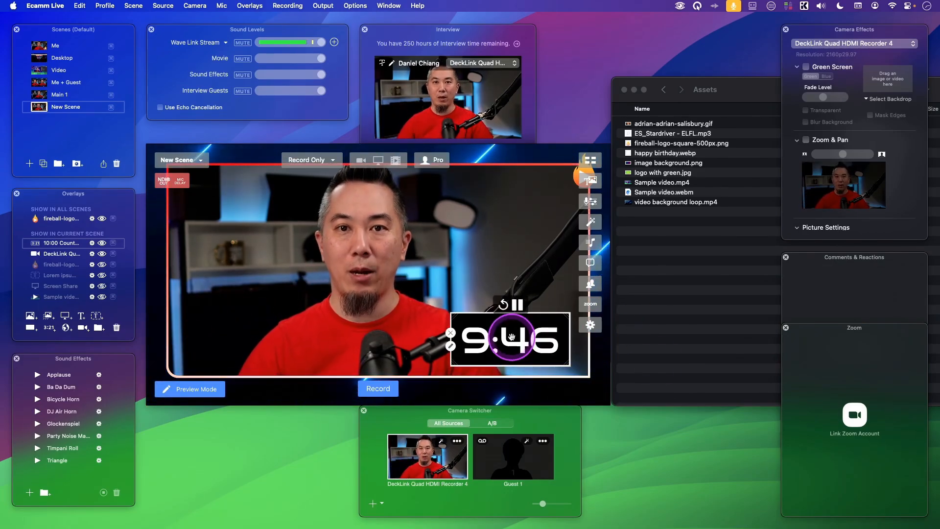
Reopen the overlay's settings and switch its type to Countdown to a Time Every Day
{"action": "double_click", "coordinate": [512, 337]}
{"action": "left_click", "coordinate": [394, 232]}
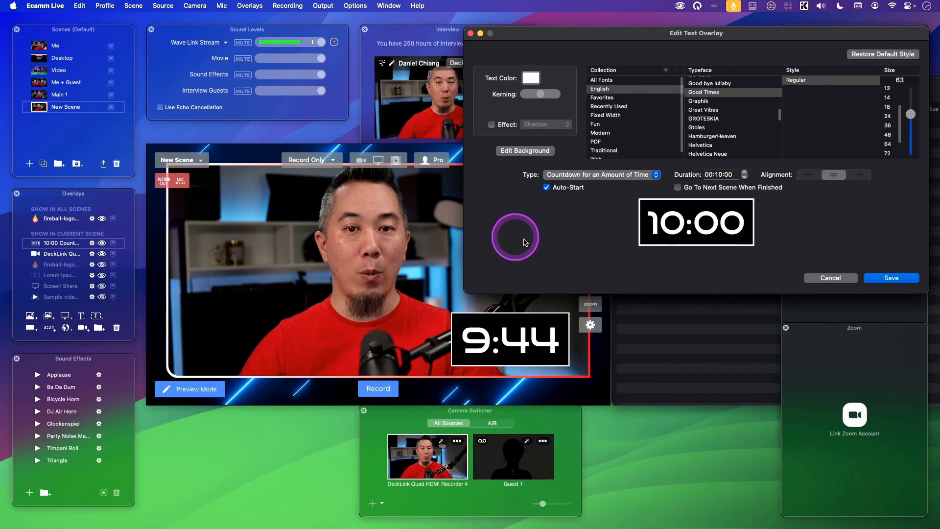
{"action": "left_click", "coordinate": [621, 176]}
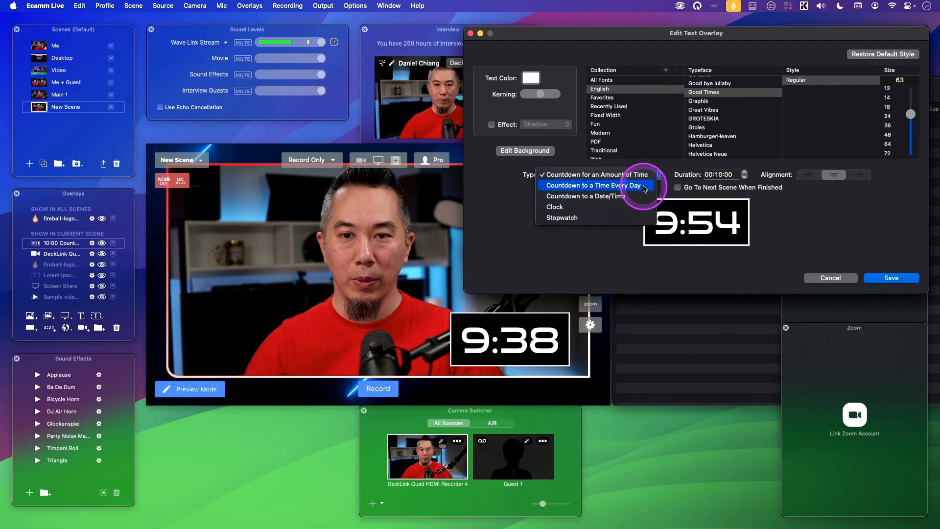
{"action": "left_click", "coordinate": [576, 187]}
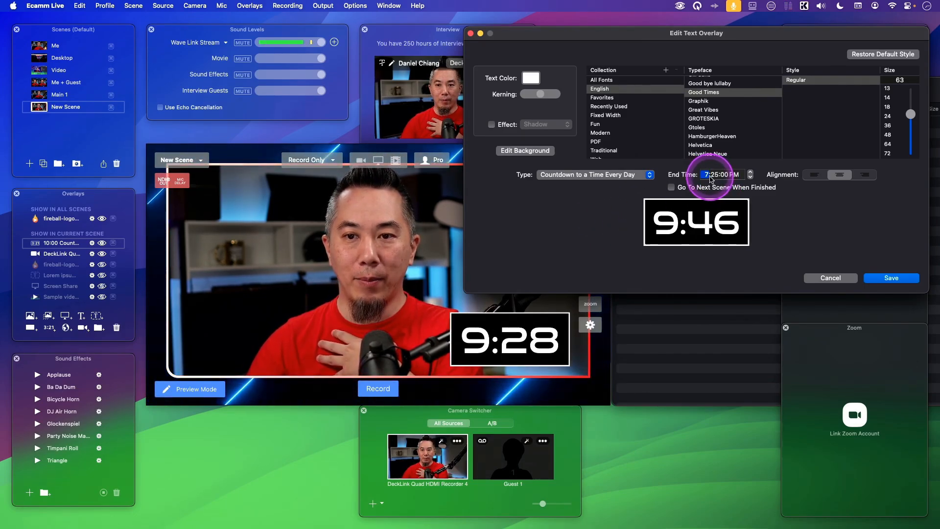
Set the daily end time to 8:00:00 PM
{"action": "left_click", "coordinate": [718, 180]}
{"action": "type", "text": "0"}
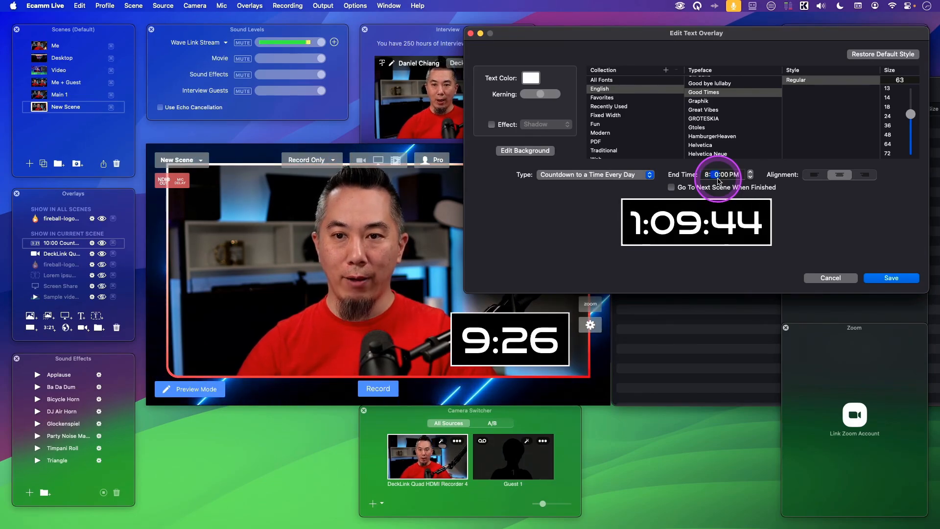
{"action": "type", "text": "0"}
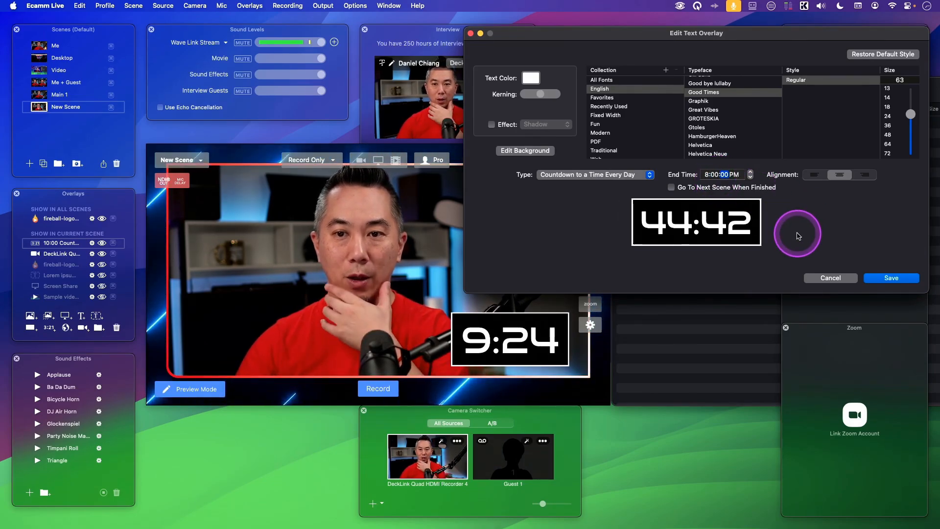
Switch the timer type to Countdown to a Date/Time
{"action": "left_click", "coordinate": [634, 179]}
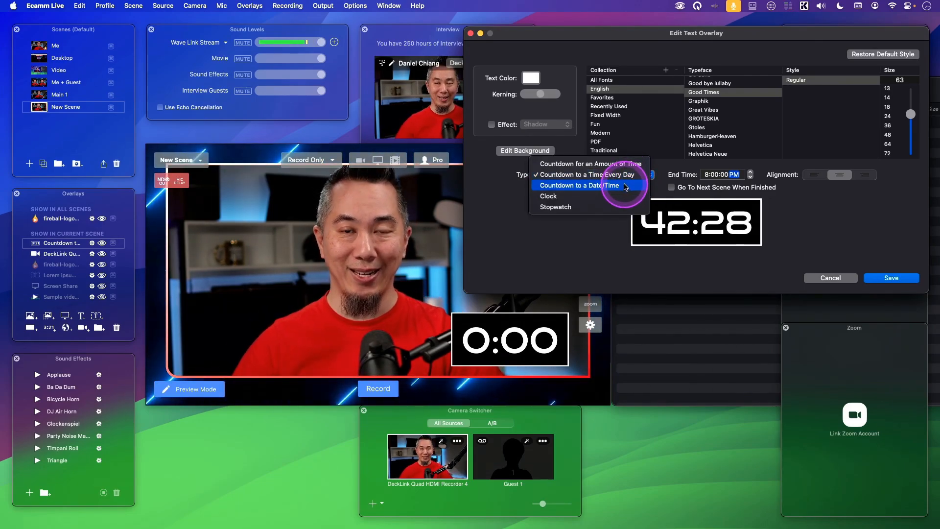
{"action": "left_click", "coordinate": [625, 187]}
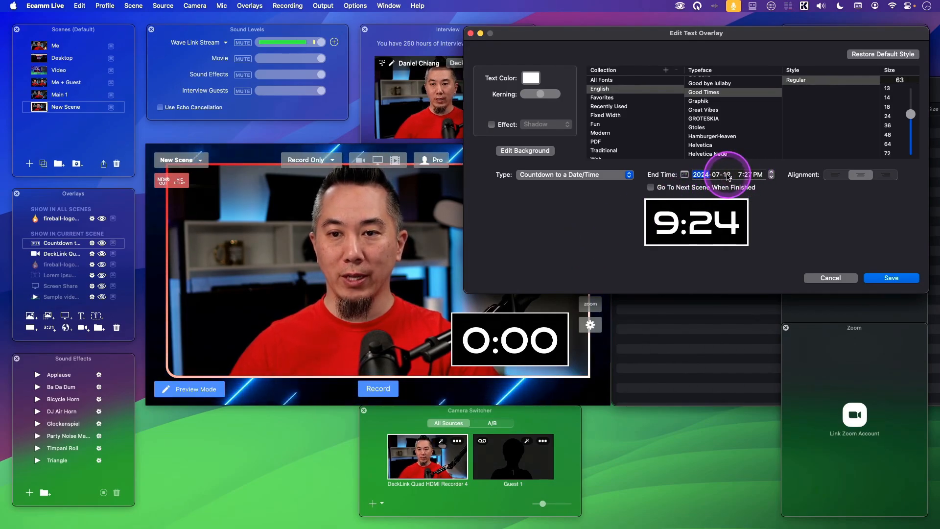
Set the end date to 2024-07-13 and the end time to 8:00 PM
{"action": "left_click", "coordinate": [685, 176]}
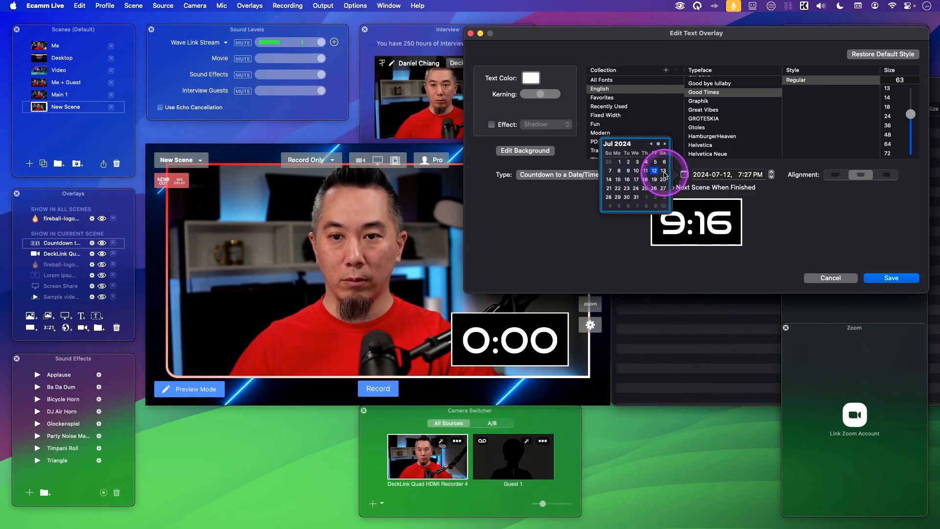
{"action": "left_click", "coordinate": [664, 170]}
{"action": "left_click", "coordinate": [741, 175]}
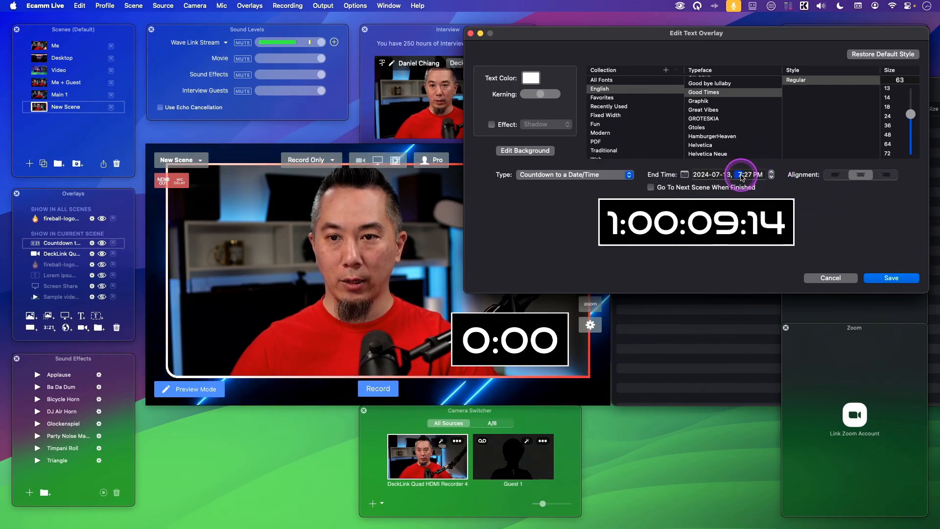
{"action": "key", "text": "Up"}
{"action": "type", "text": "0"}
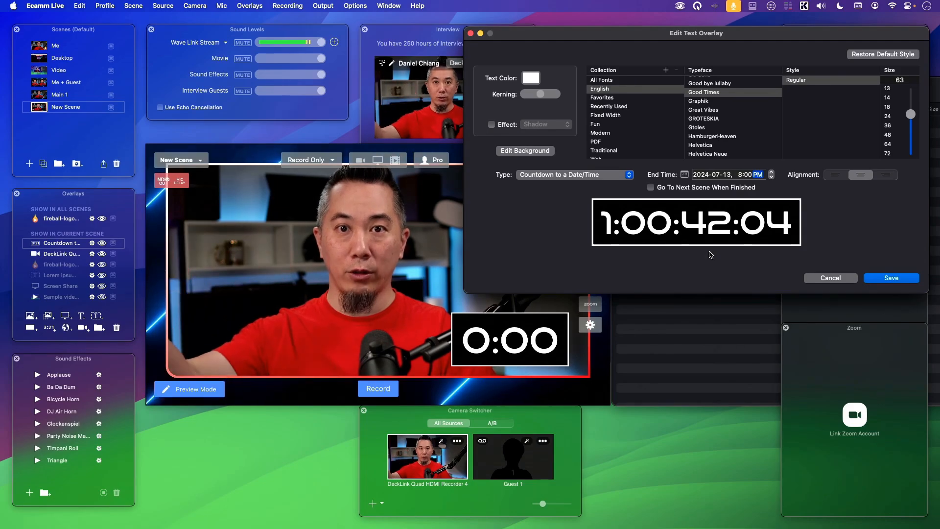
Change the end date to January 1, 2025 using the calendar
{"action": "left_click", "coordinate": [576, 176]}
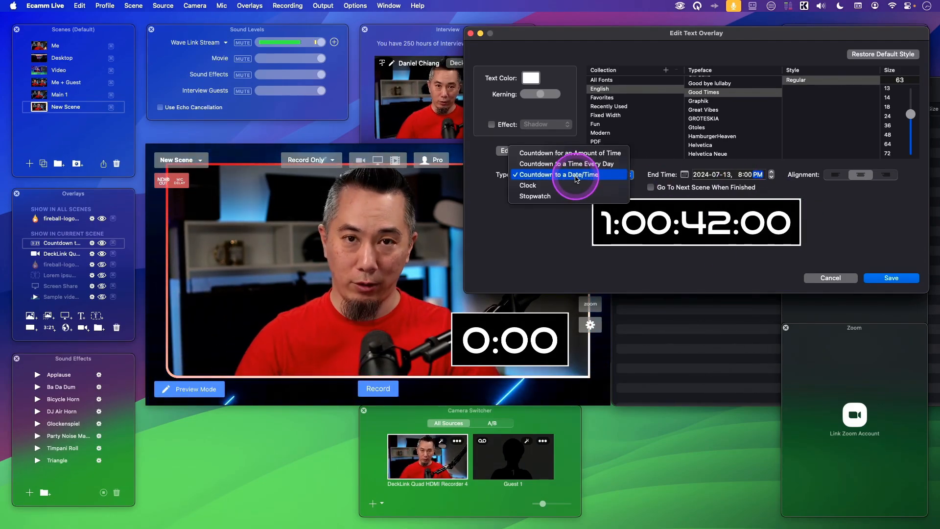
{"action": "left_click", "coordinate": [862, 216]}
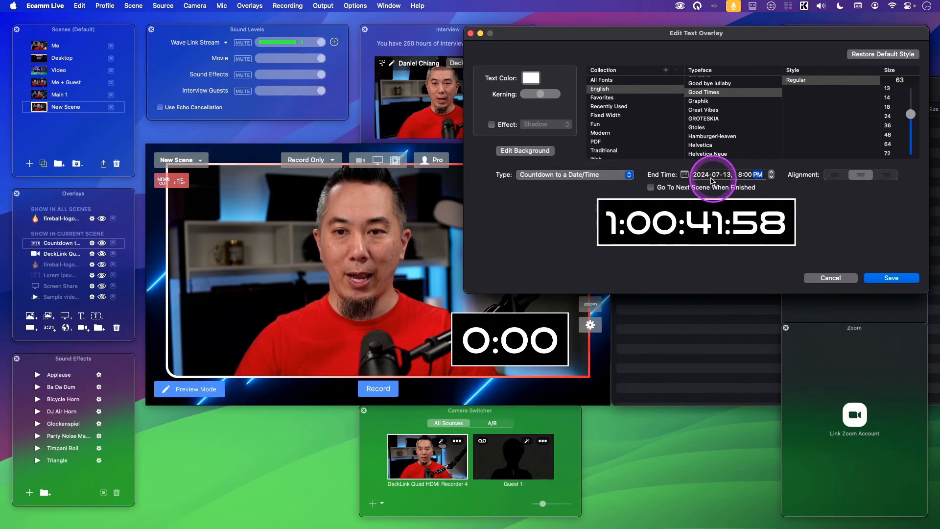
{"action": "left_click", "coordinate": [685, 174]}
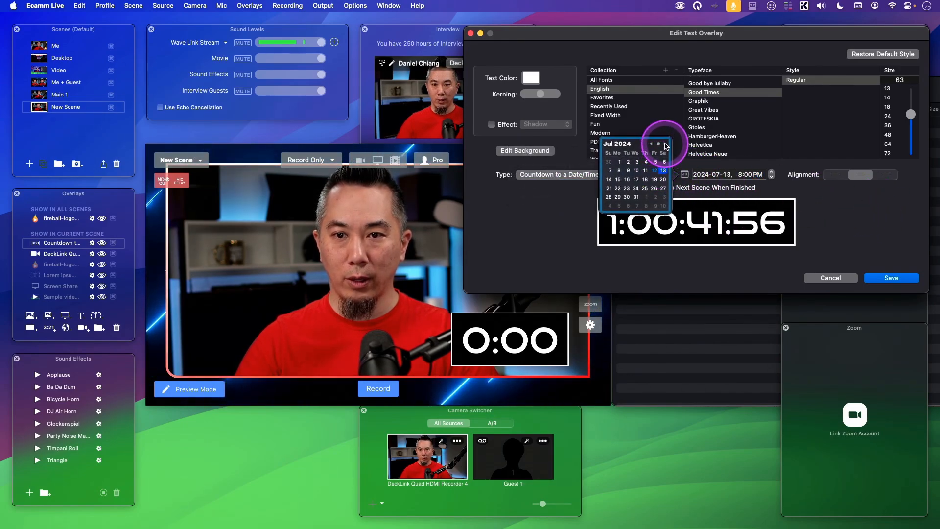
{"action": "left_click", "coordinate": [665, 144]}
{"action": "left_click", "coordinate": [665, 144]}
{"action": "left_click", "coordinate": [665, 144]}
{"action": "left_click", "coordinate": [664, 144]}
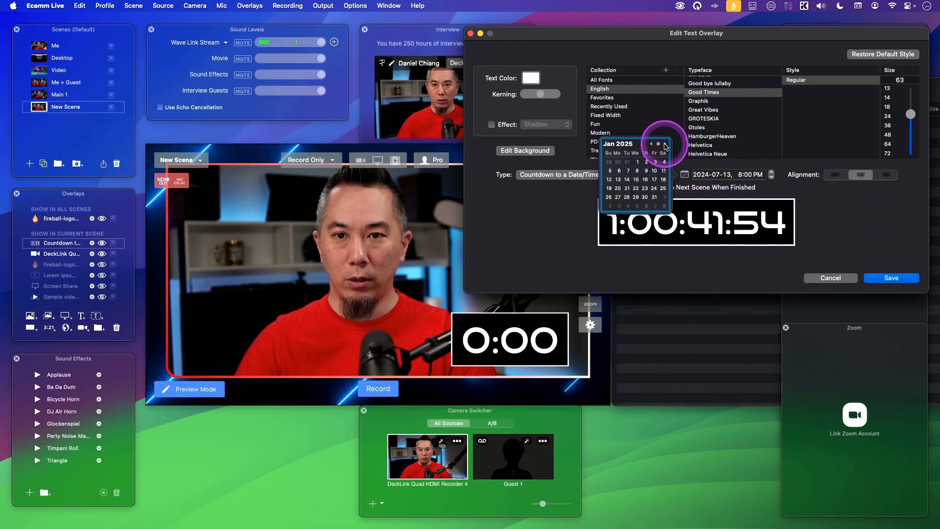
{"action": "left_click", "coordinate": [637, 162]}
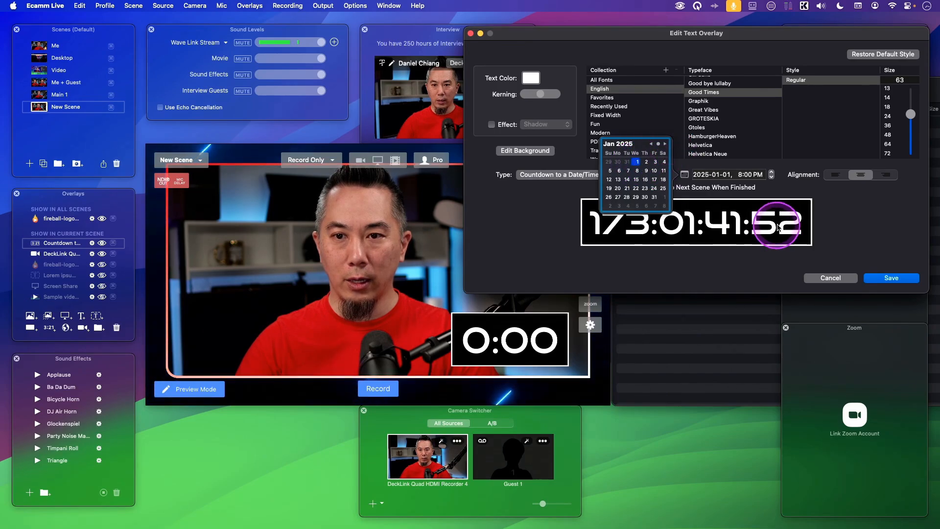
Set the end time to 12:00 AM and save the overlay
{"action": "left_click", "coordinate": [740, 175]}
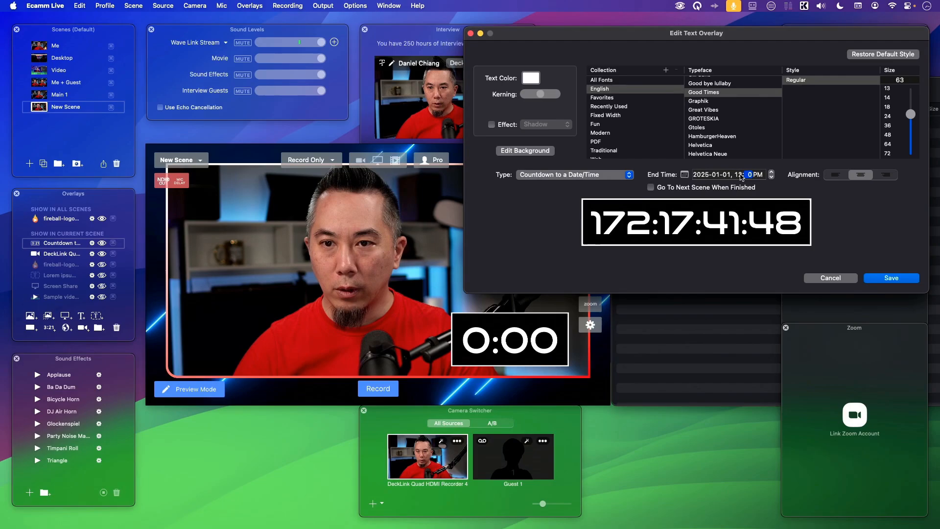
{"action": "key", "text": "Tab"}
{"action": "type", "text": "a"}
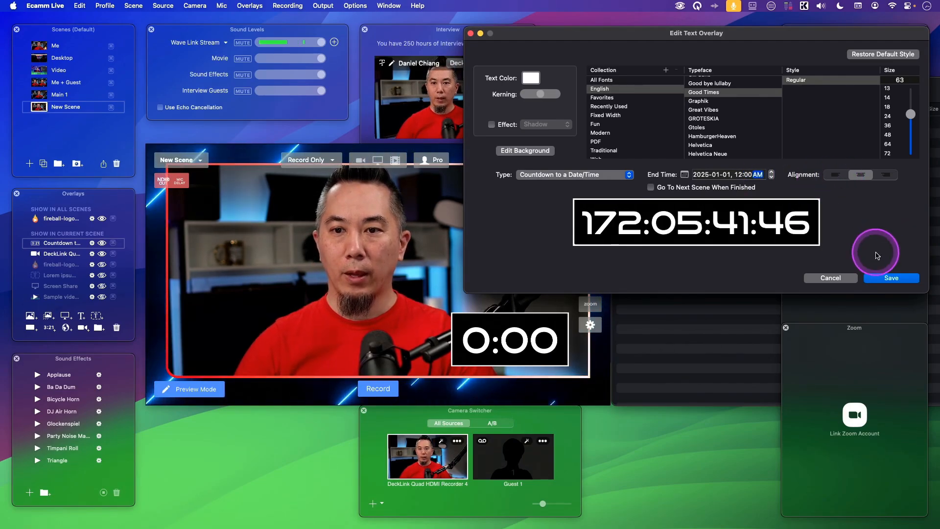
{"action": "left_click", "coordinate": [889, 277]}
Reposition the wider countdown overlay into the lower right of the scene
{"action": "left_click_drag", "start_coordinate": [466, 335], "coordinate": [424, 342]}
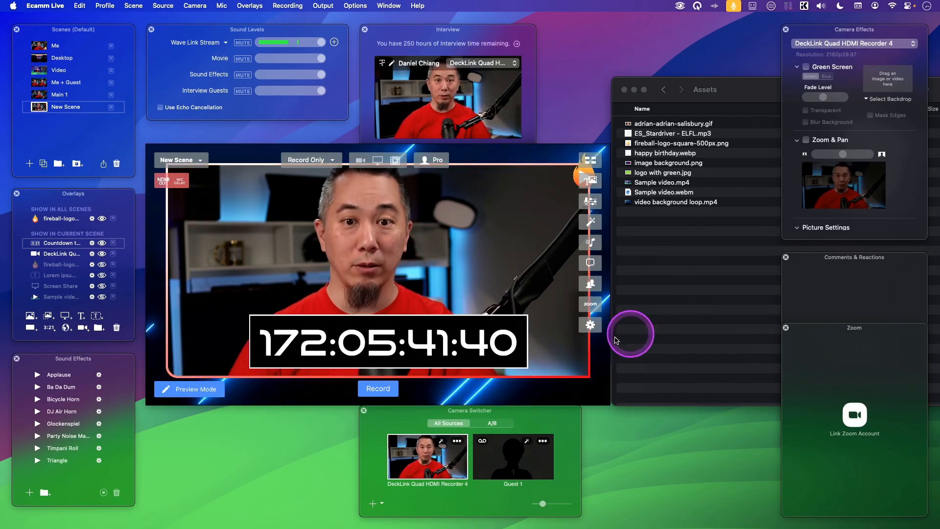
{"action": "left_click_drag", "start_coordinate": [459, 336], "coordinate": [523, 338]}
Open the countdown's edit dialog and review its timer type options
{"action": "double_click", "coordinate": [523, 337]}
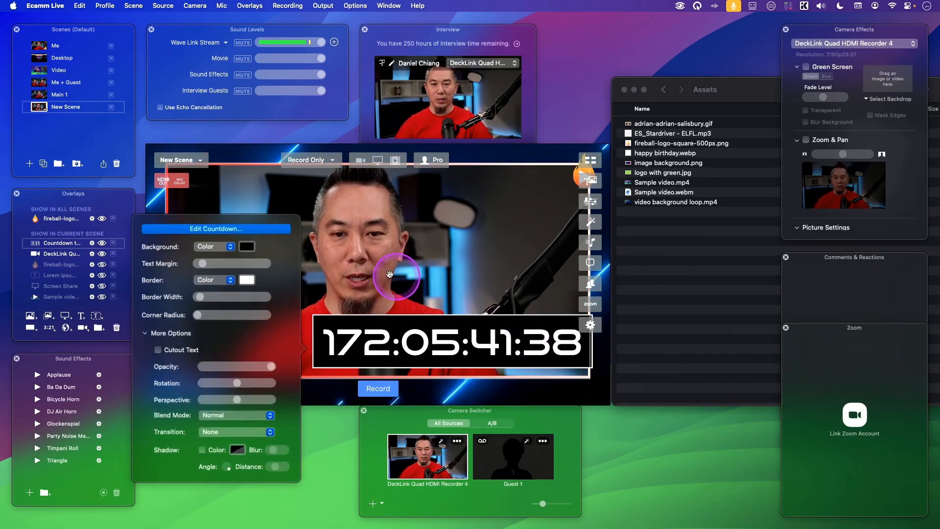
{"action": "left_click", "coordinate": [251, 229]}
{"action": "left_click", "coordinate": [578, 177]}
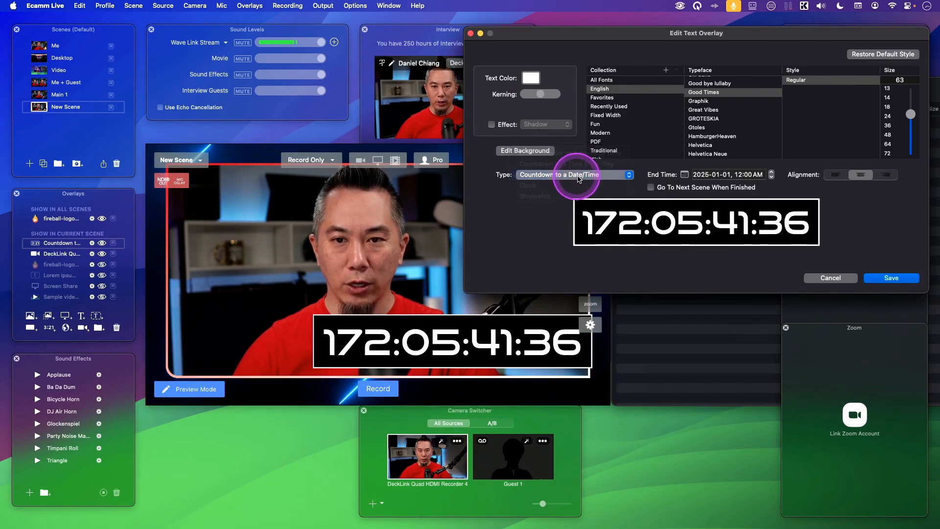
{"action": "left_click", "coordinate": [579, 175]}
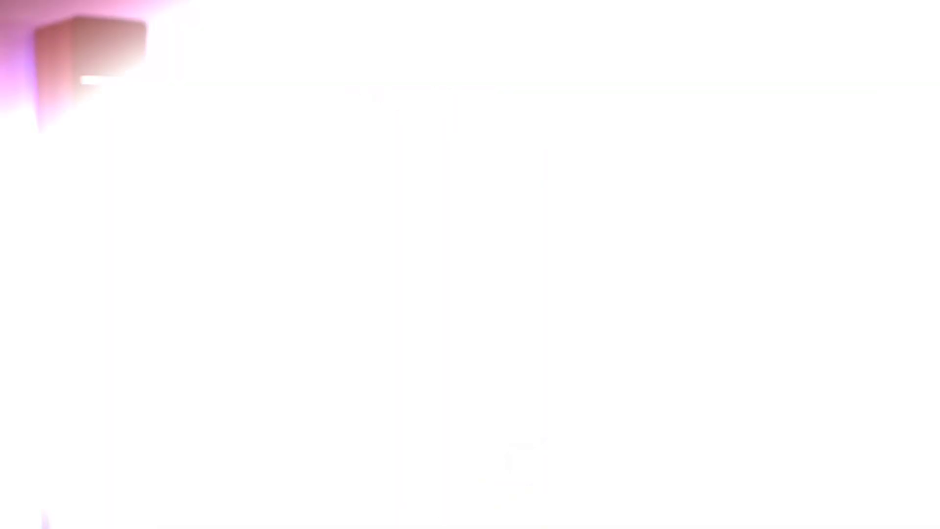